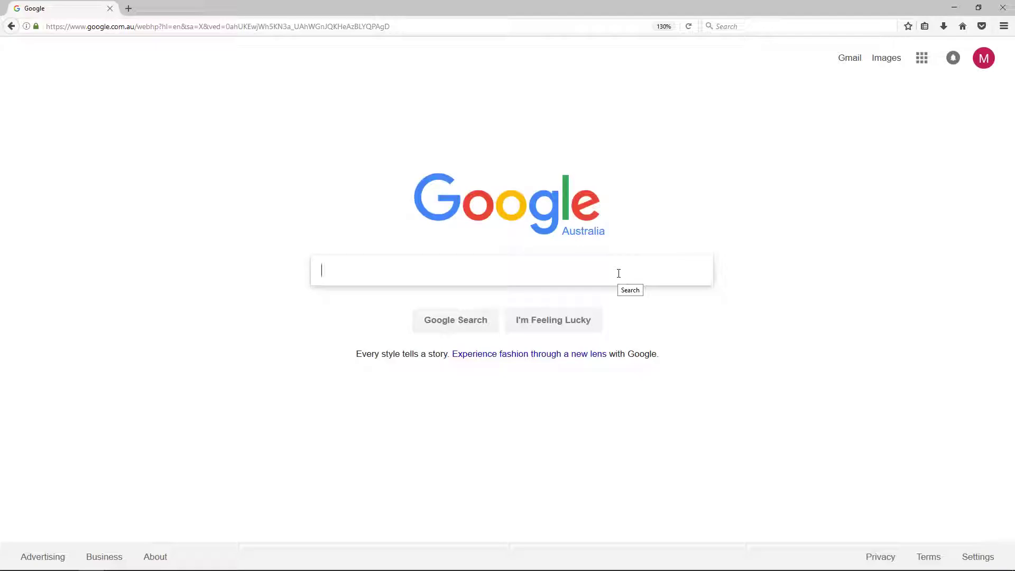
Google 'unreal tournament engine' from the suggestions and highlight the top result's unrealengine.com address.
type("Unreal")
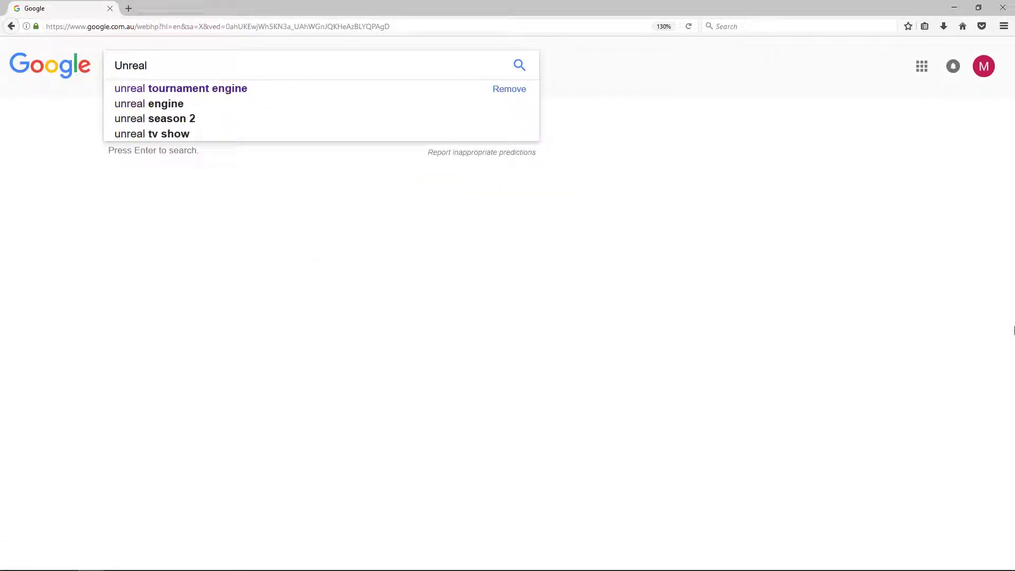
key("Down")
key("Return")
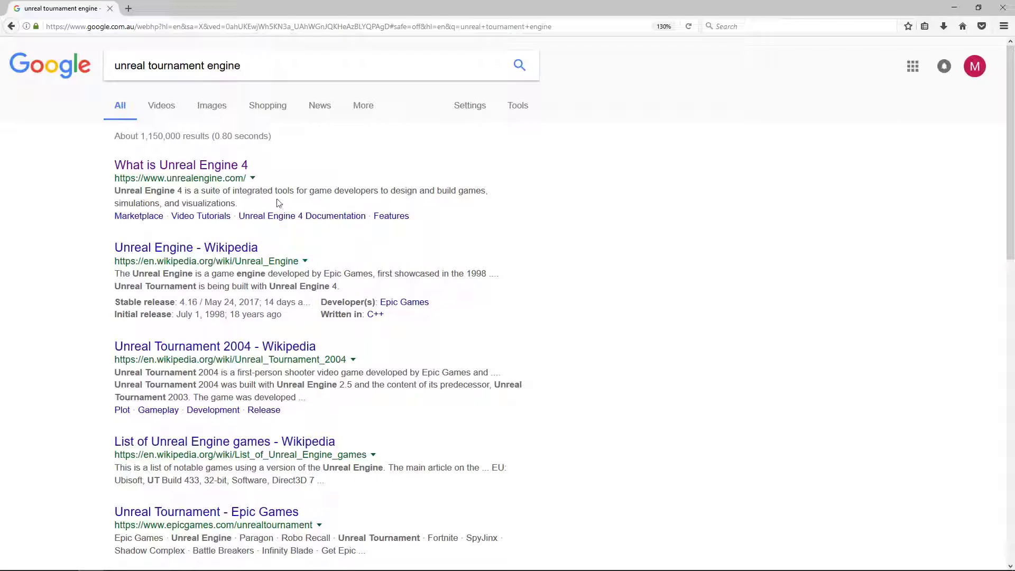
left_click_drag(167, 178, 223, 176)
Open the top result to reach the unrealengine.com blog showing 'Unreal Engine 4.16 Released!'.
left_click(225, 168)
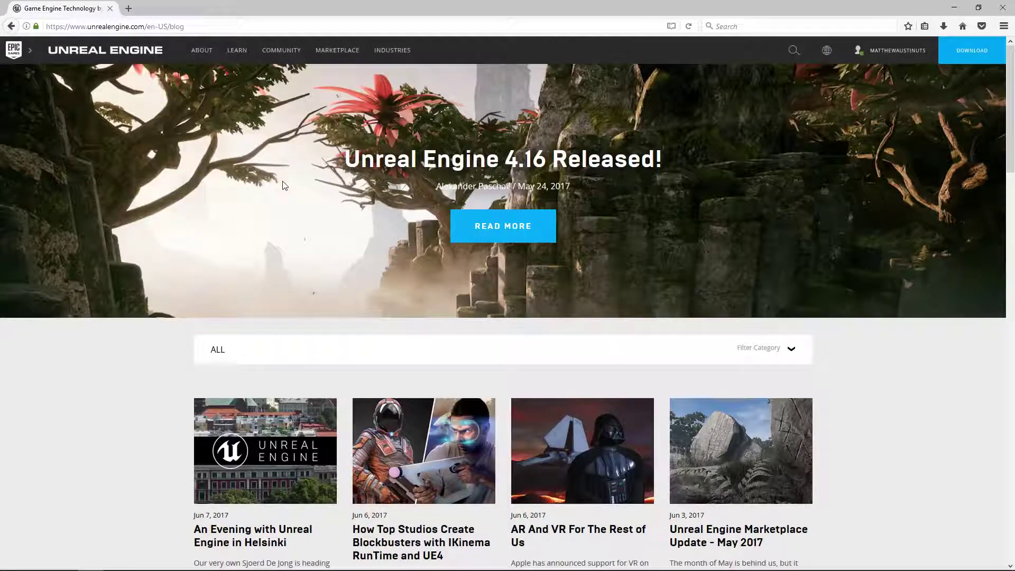
mouse_move(863, 57)
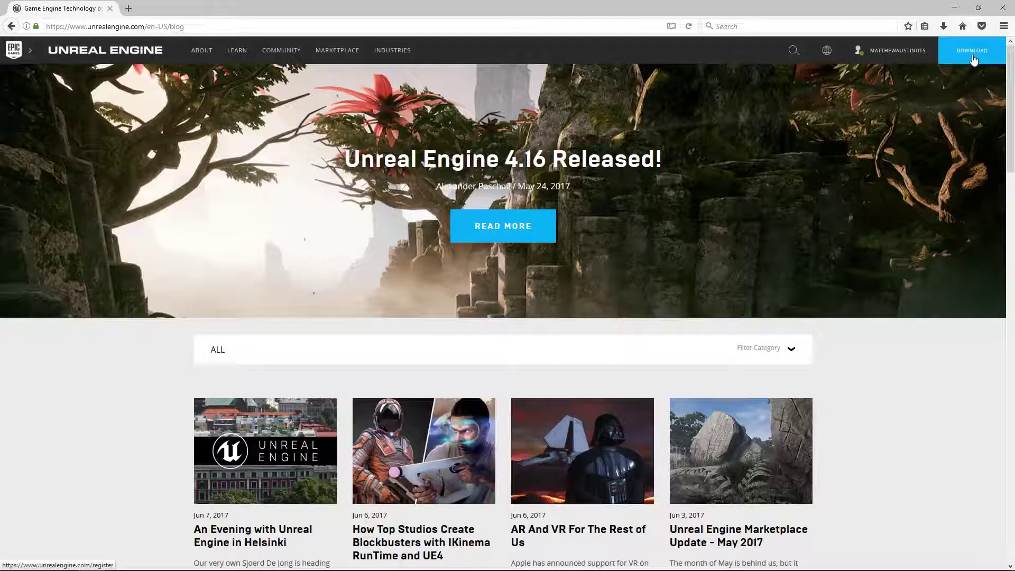
mouse_move(902, 50)
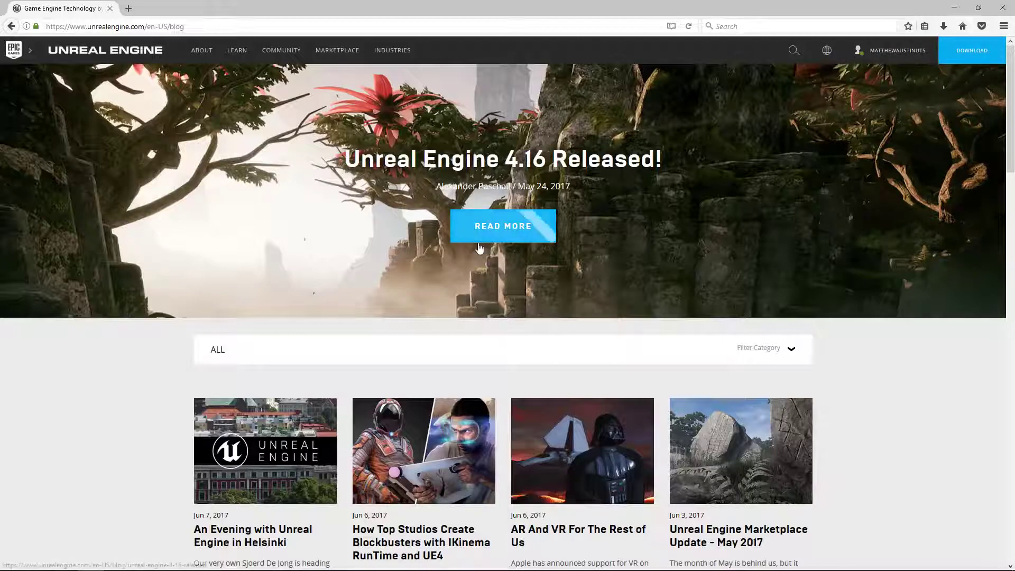
Request the Windows installer EpicGamesLauncherInstaller-3.0.0-3443963.msi from the Unreal Engine download page.
left_click(981, 51)
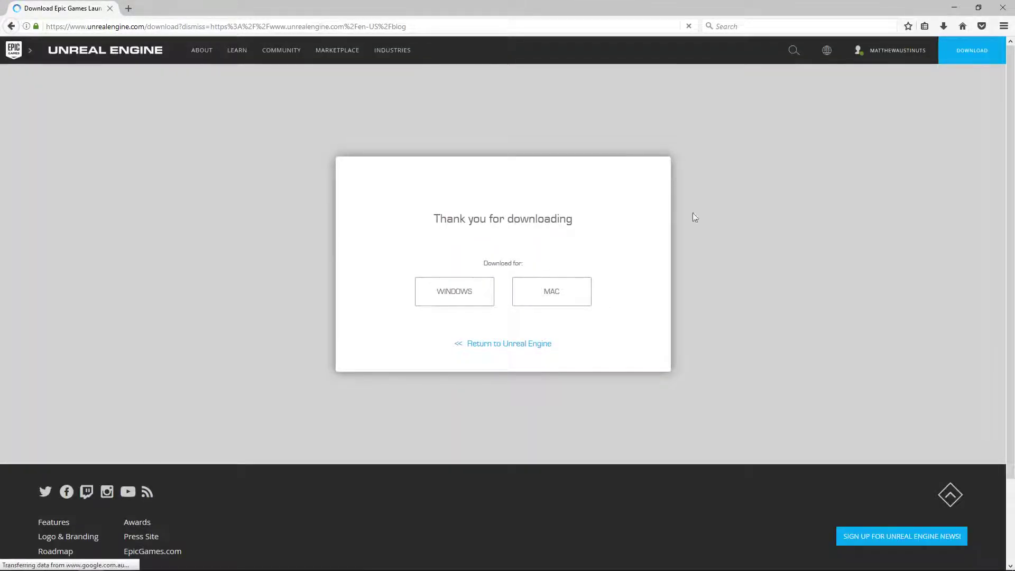
left_click(460, 302)
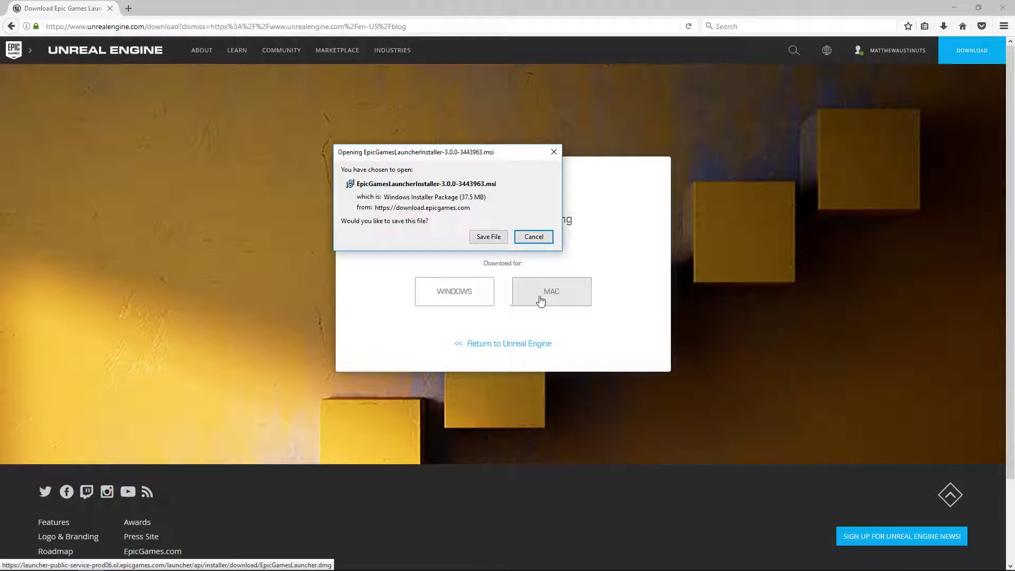
Move the installer save prompt aside, then cancel it without saving the file.
mouse_move(461, 153)
left_mouse_down()
mouse_move(435, 125)
mouse_move(508, 90)
mouse_move(484, 101)
left_mouse_up()
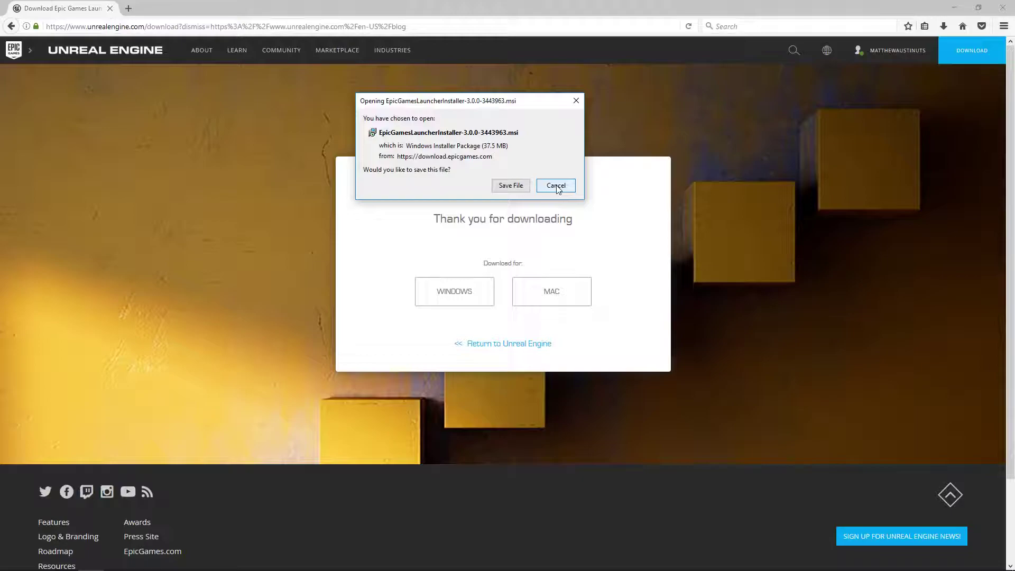
left_click(559, 191)
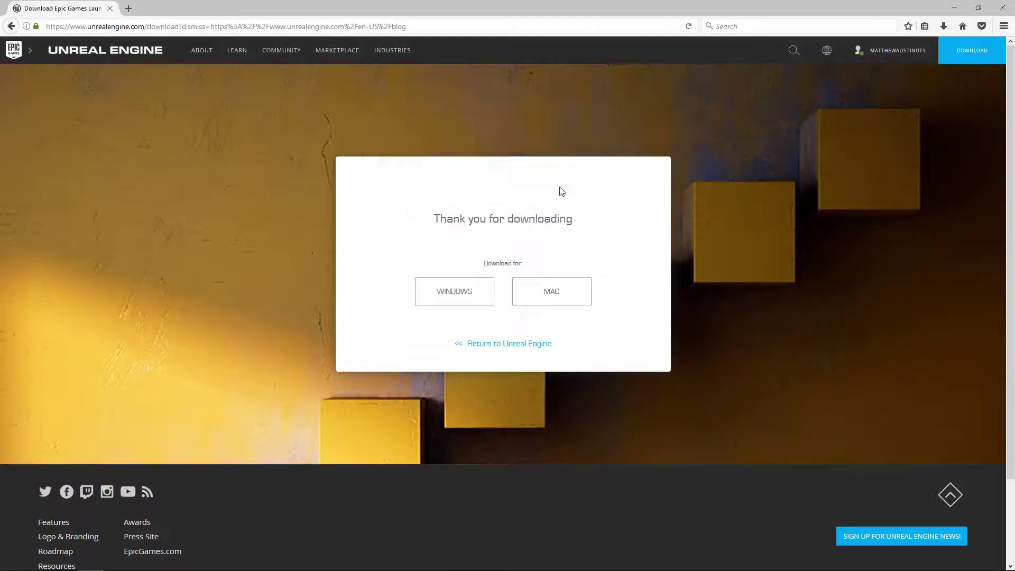